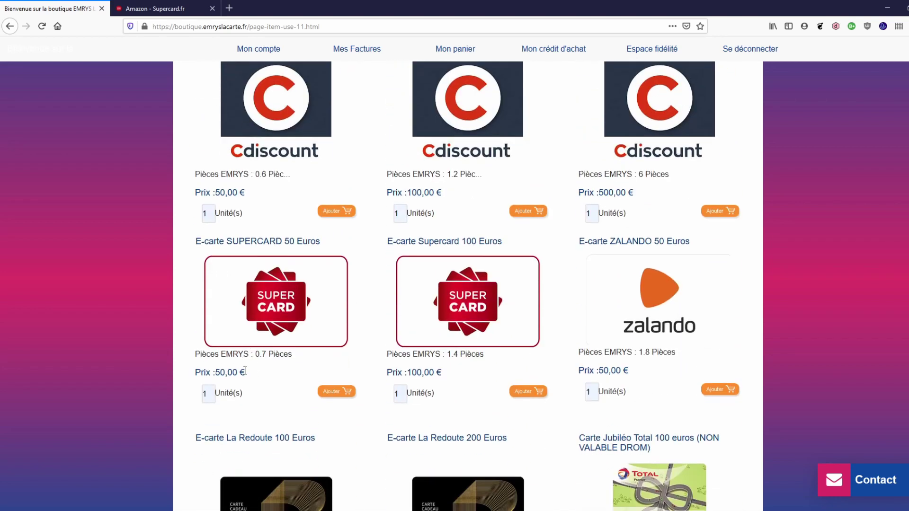
Order one E-carte SUPERCARD 50 Euros from the shop and accept the general terms of sale for its payment
left_click(330, 394)
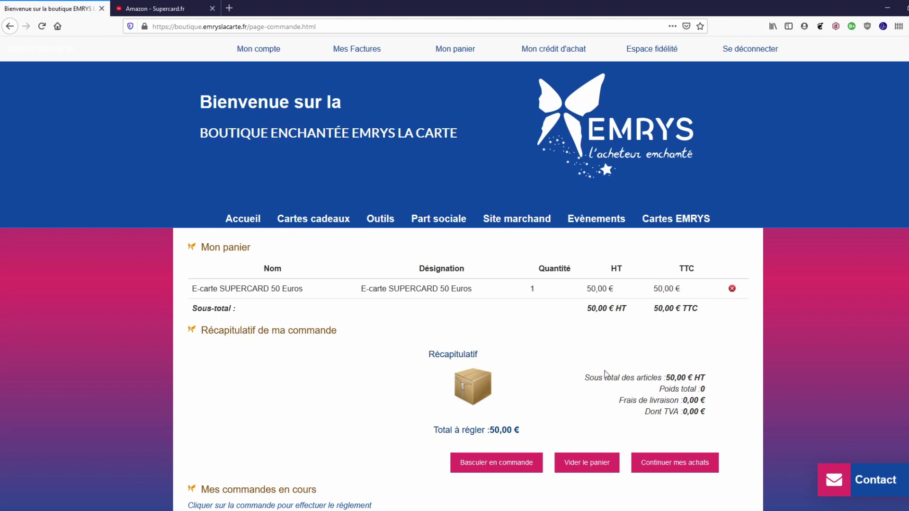
left_click(500, 464)
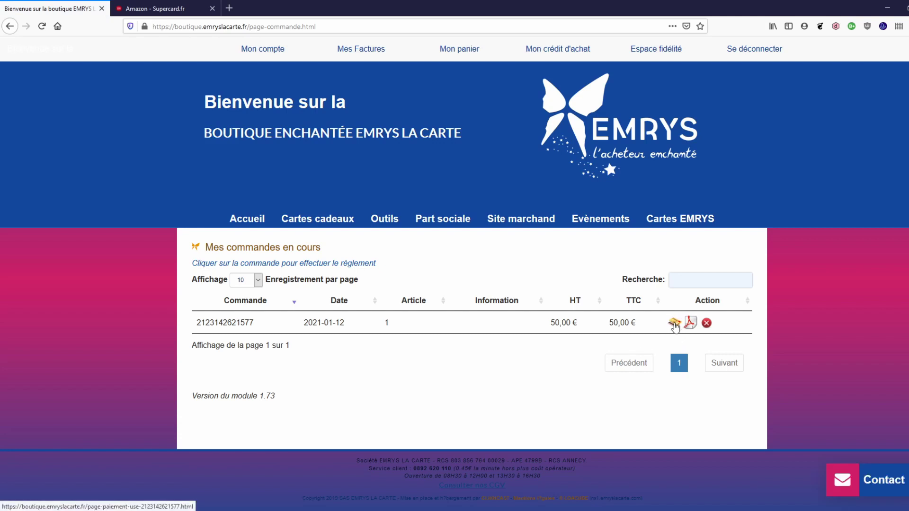
left_click(673, 324)
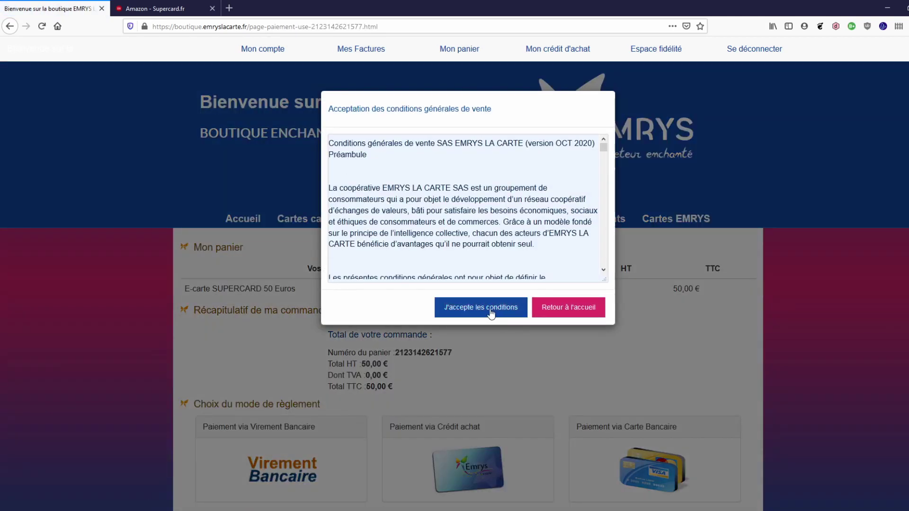
left_click(491, 312)
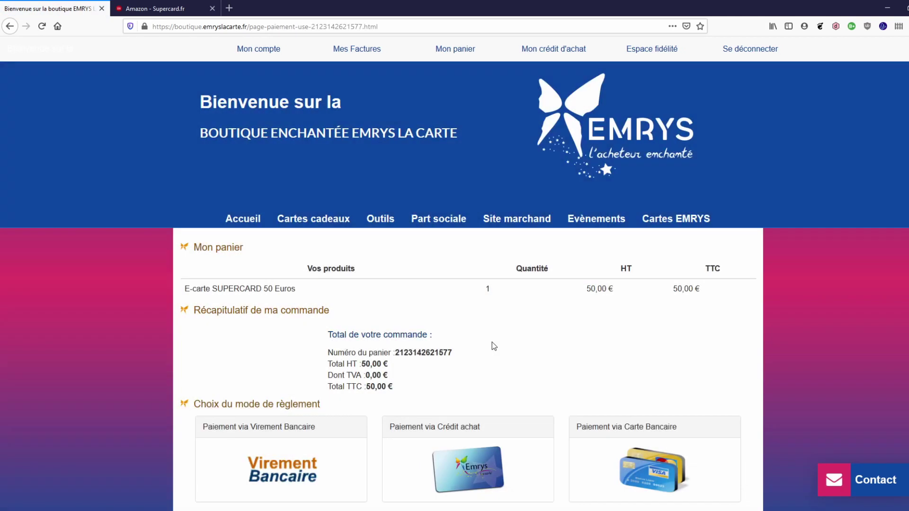
Choose bank card payment for the order, fill in the card details and submit the payment
scroll(504, 356, "down", 3)
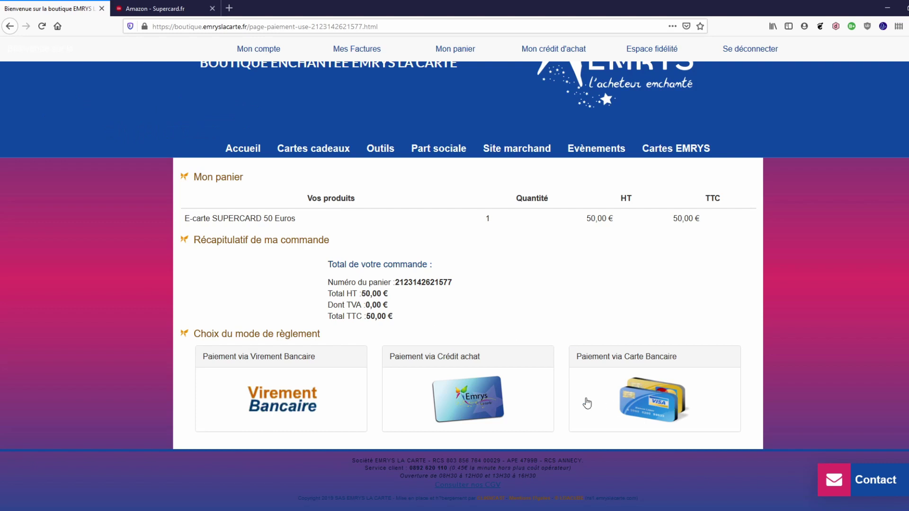
left_click(651, 403)
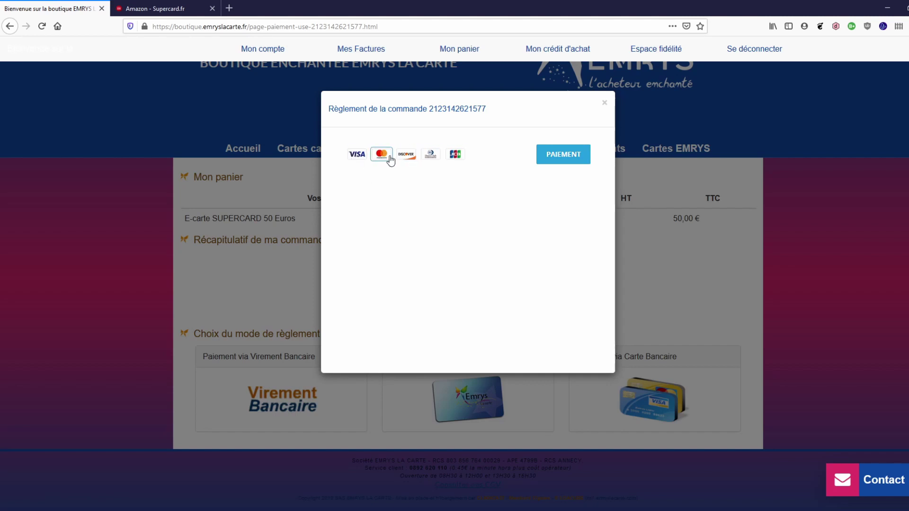
left_click(356, 161)
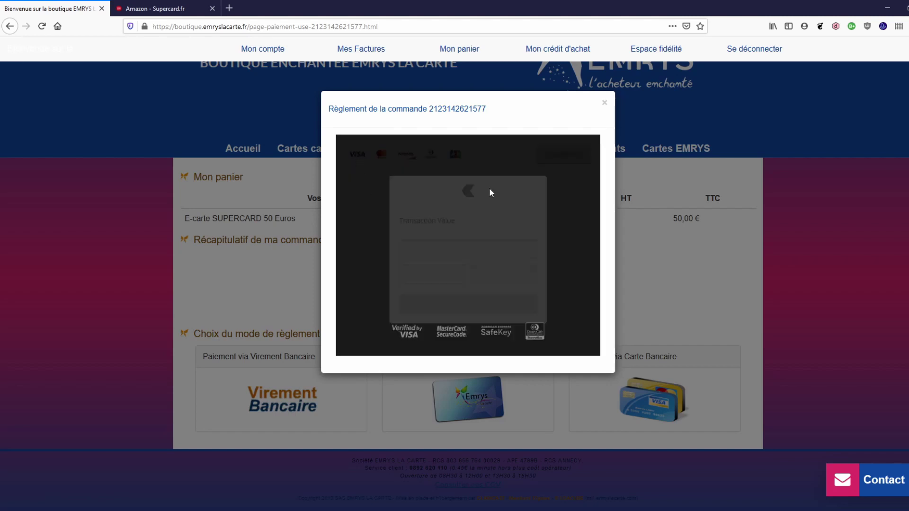
left_click(432, 233)
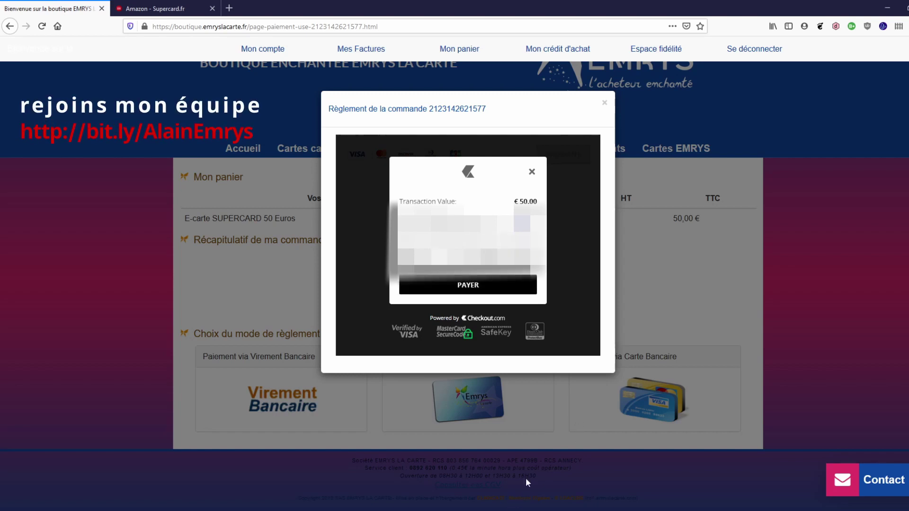
left_click(472, 286)
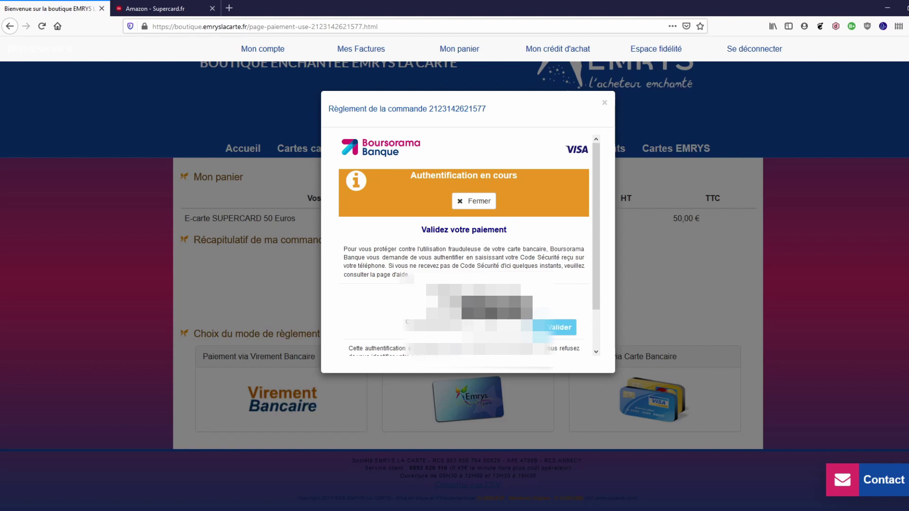
Authenticate the payment with the bank's security code and return to the merchant site
type("*")
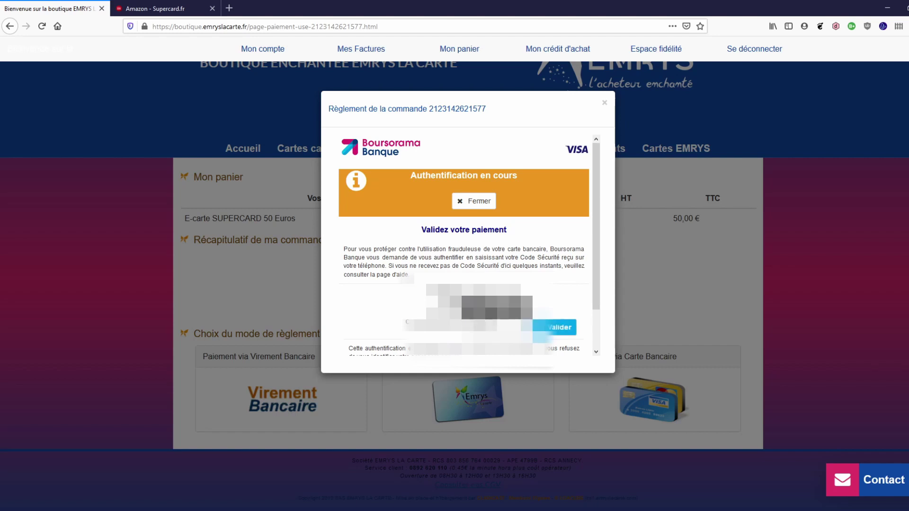
left_click(549, 329)
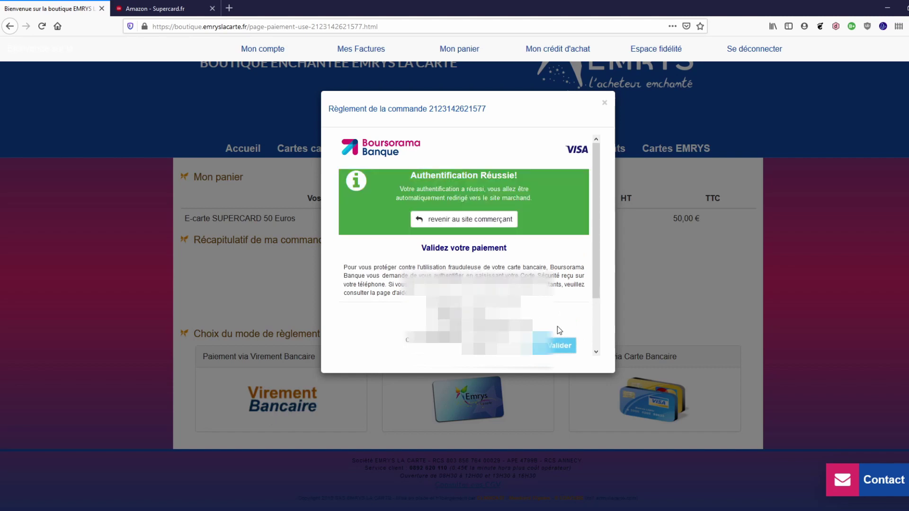
left_click(460, 220)
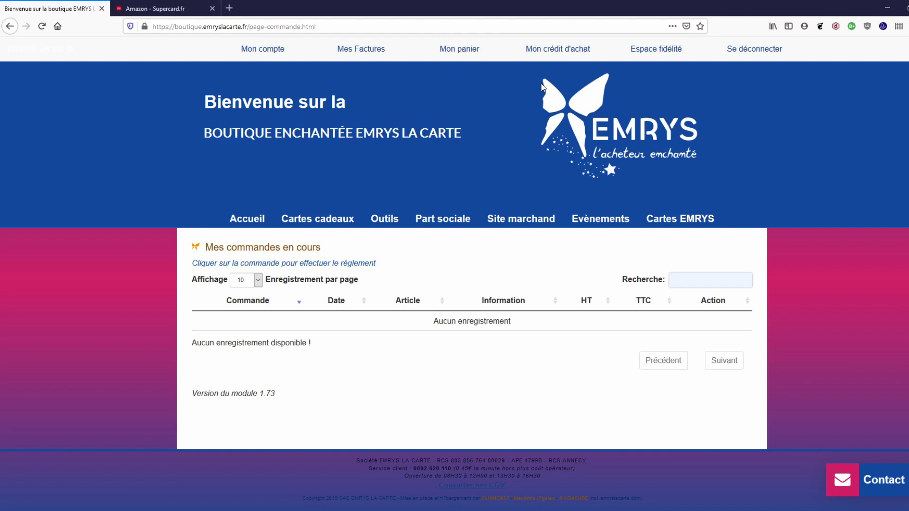
Go to myemrys.net and open the shop's list of e-card orders
left_click(271, 26)
type("myemrys.net/")
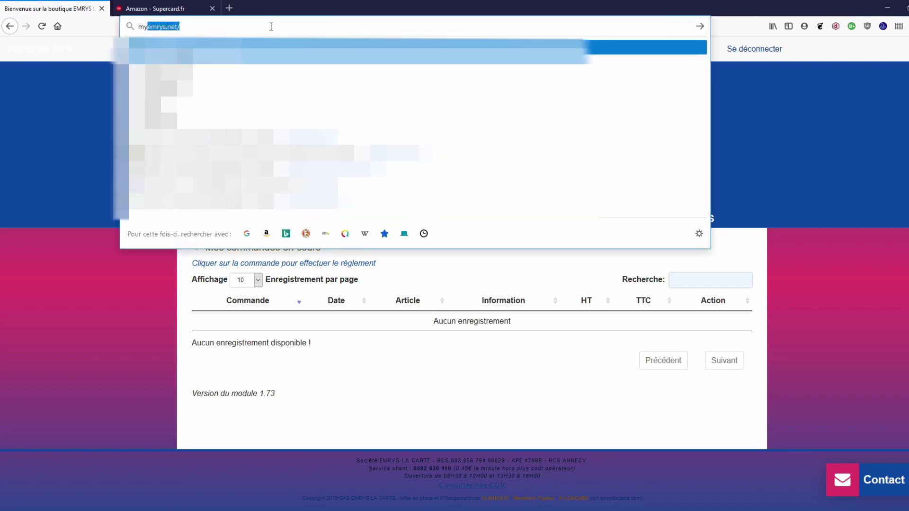
key("Return")
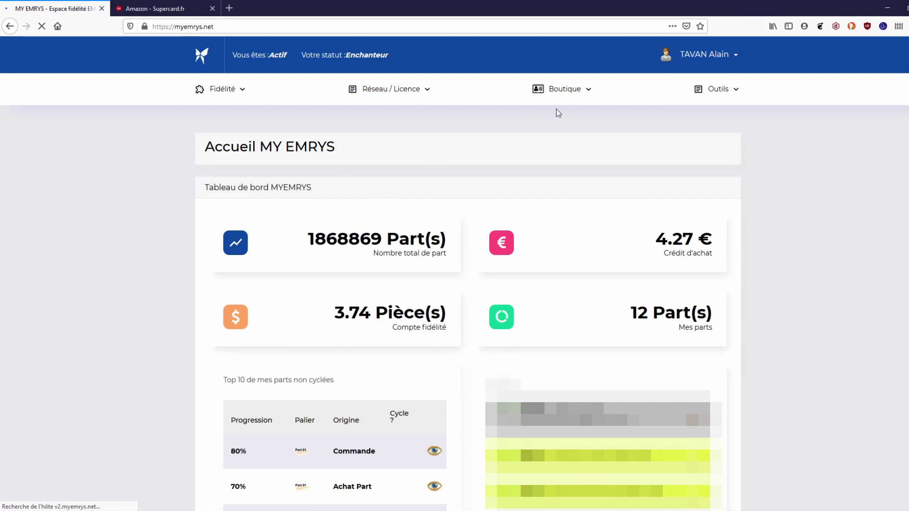
left_click(561, 92)
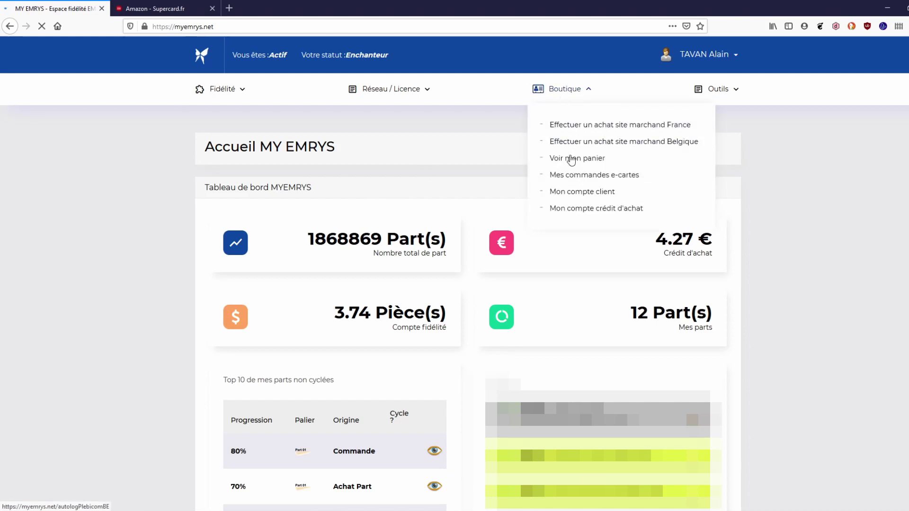
left_click(572, 176)
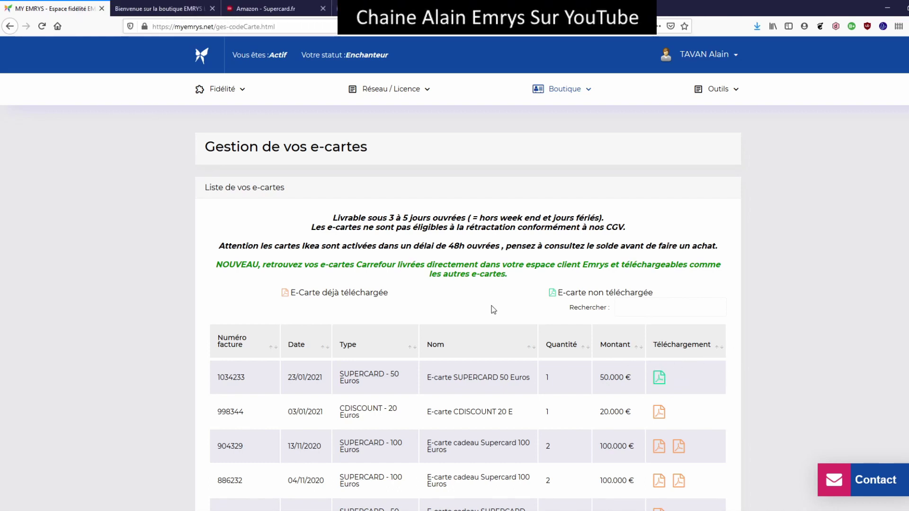
Open the PDF of the not-yet-downloaded SUPERCARD 50 Euros e-card, and bring up the received-card form on the Supercard site
left_click(659, 382)
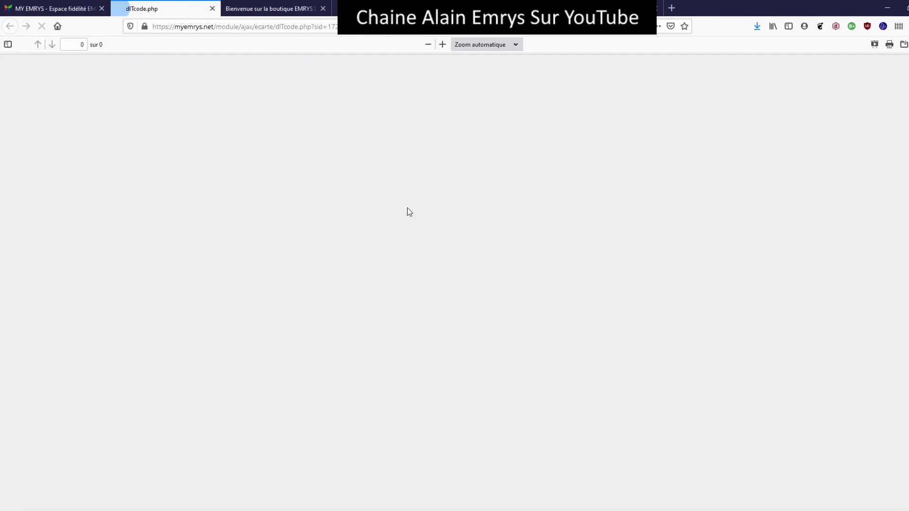
scroll(447, 303, "down", 5)
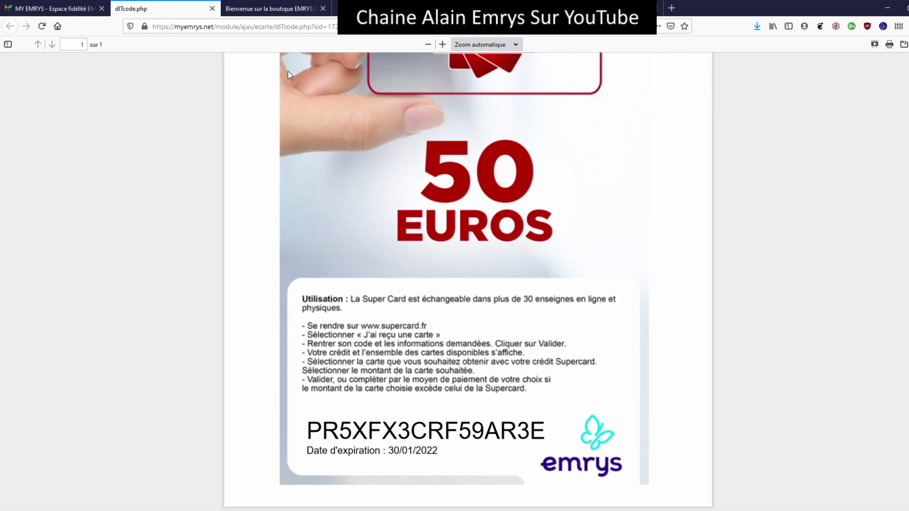
left_click(284, 8)
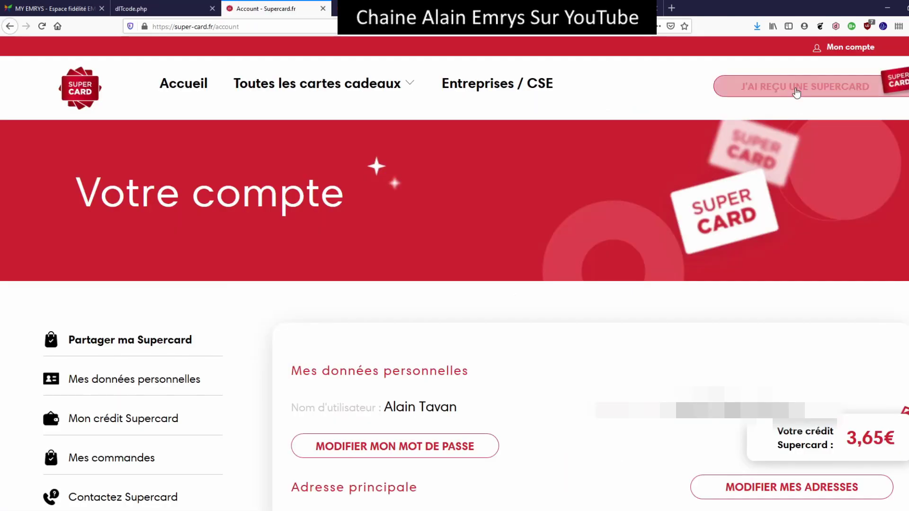
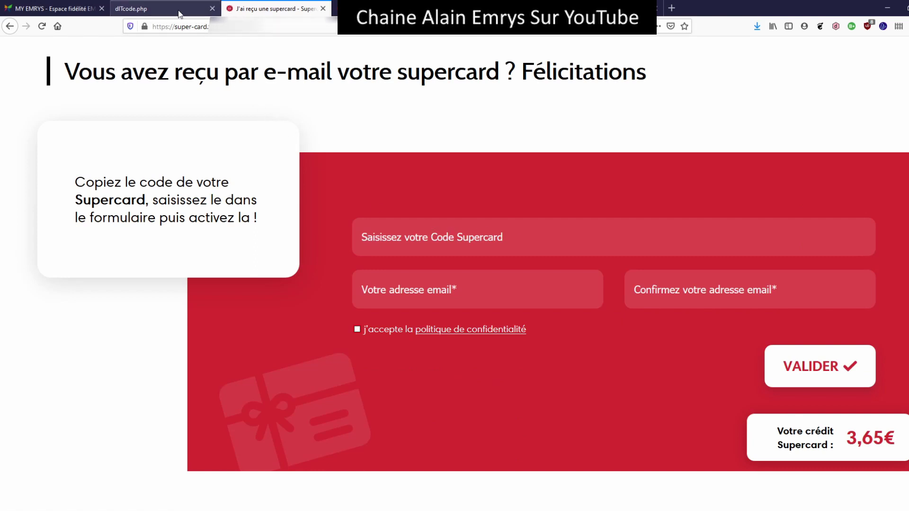
Copy the gift code from the e-card PDF into the Supercard code field of the received-card form
left_click(146, 8)
double_click(312, 429)
key("ctrl+c")
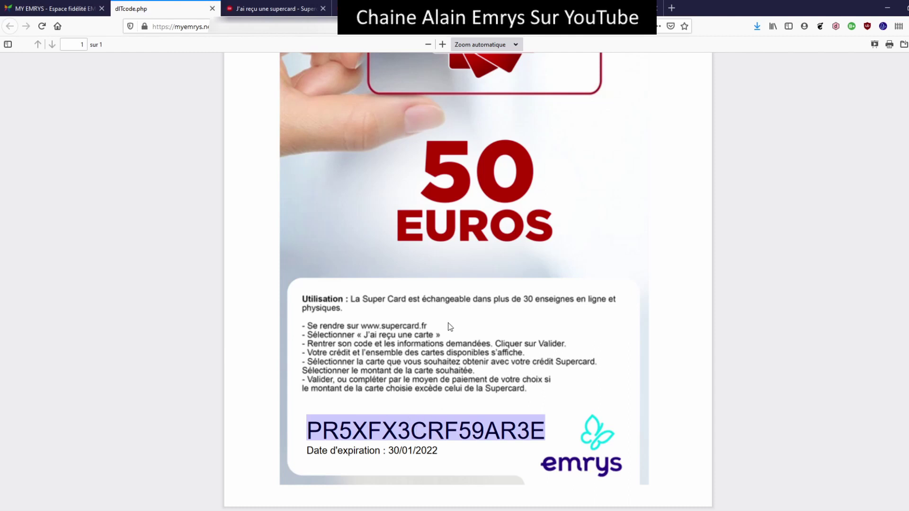
left_click(275, 9)
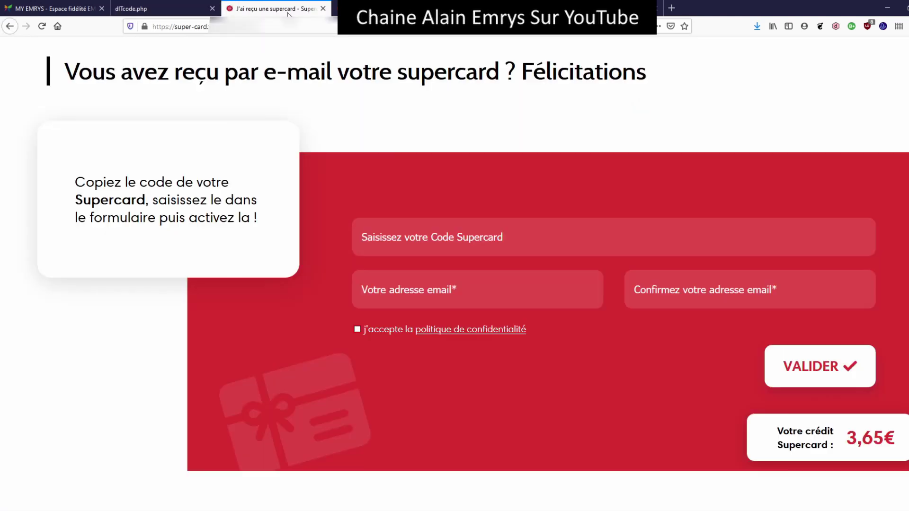
left_click(410, 241)
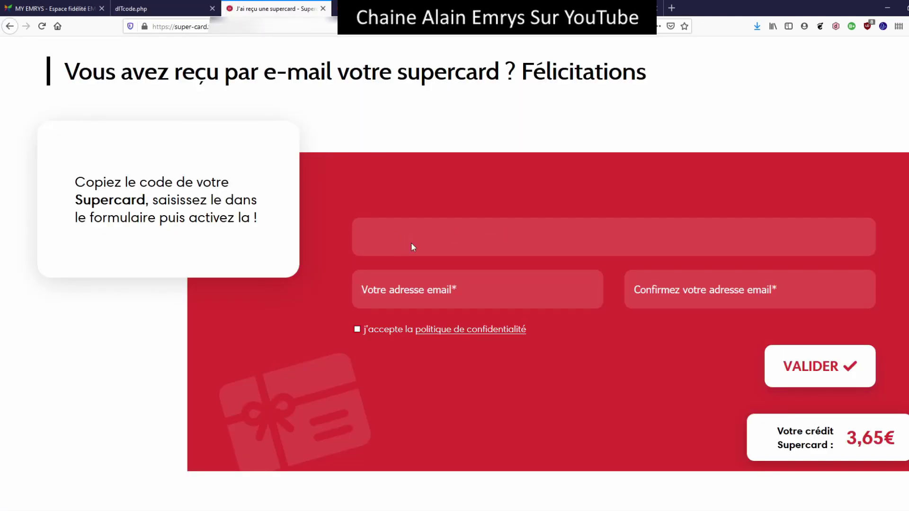
key("ctrl+v")
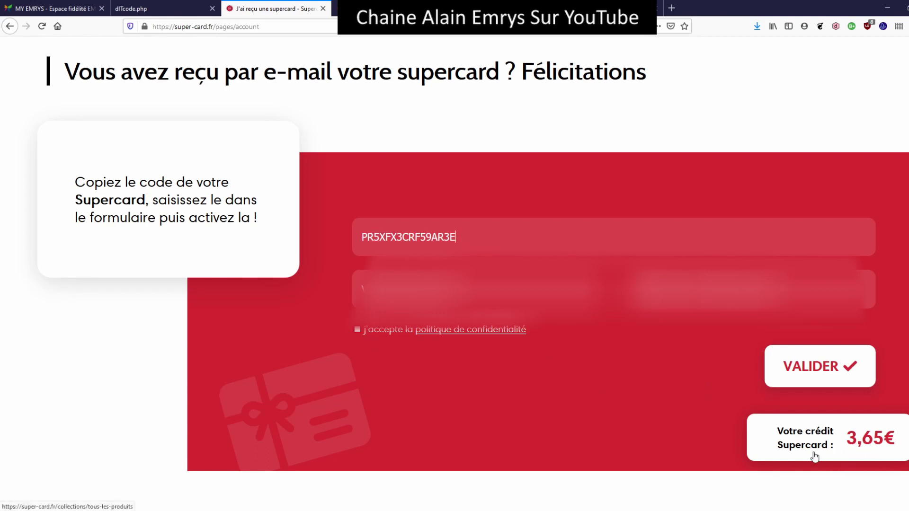
Fill in and confirm the e-mail address, accept the privacy policy and submit the Supercard activation form
left_click(362, 289)
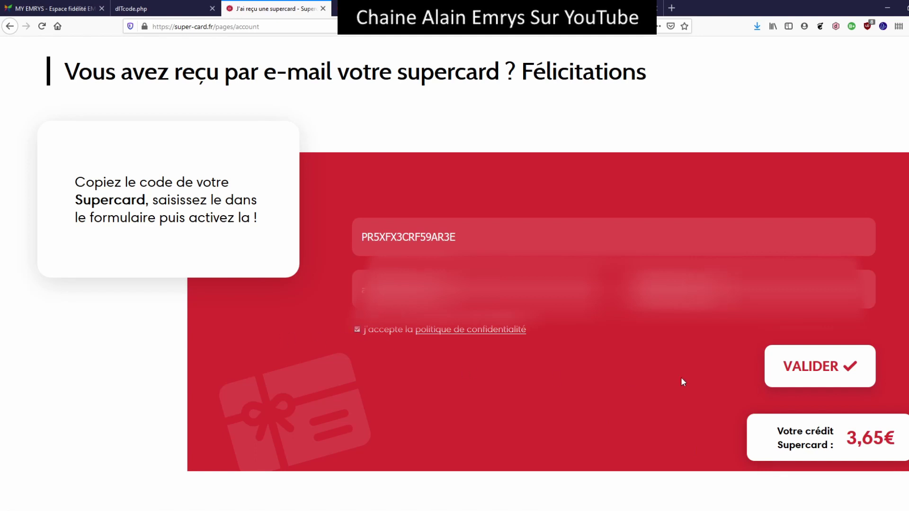
key("Return")
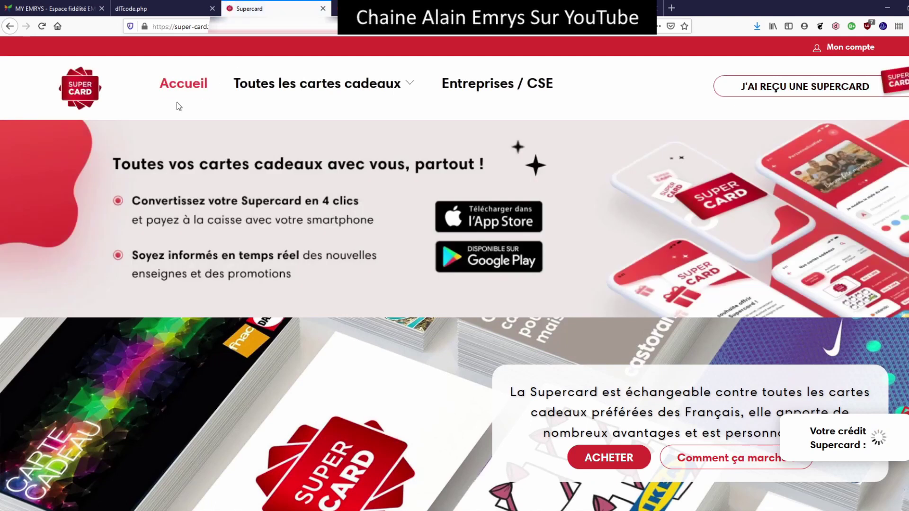
Browse the full gift card catalogue and open the Amazon gift card
left_click(266, 89)
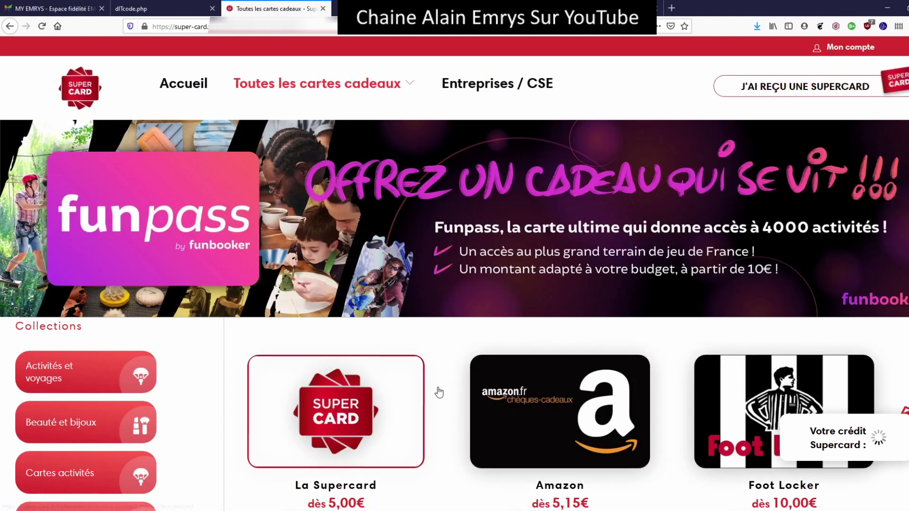
scroll(436, 389, "down", 1)
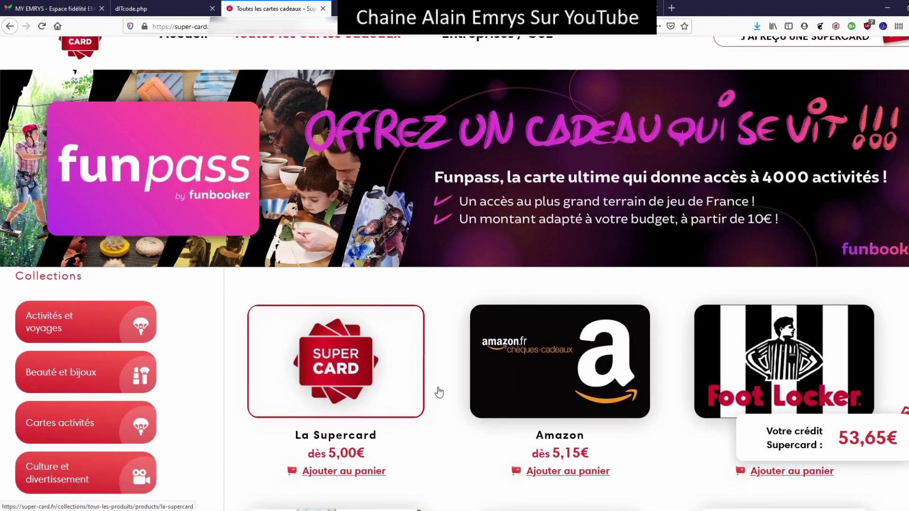
scroll(439, 392, "down", 5)
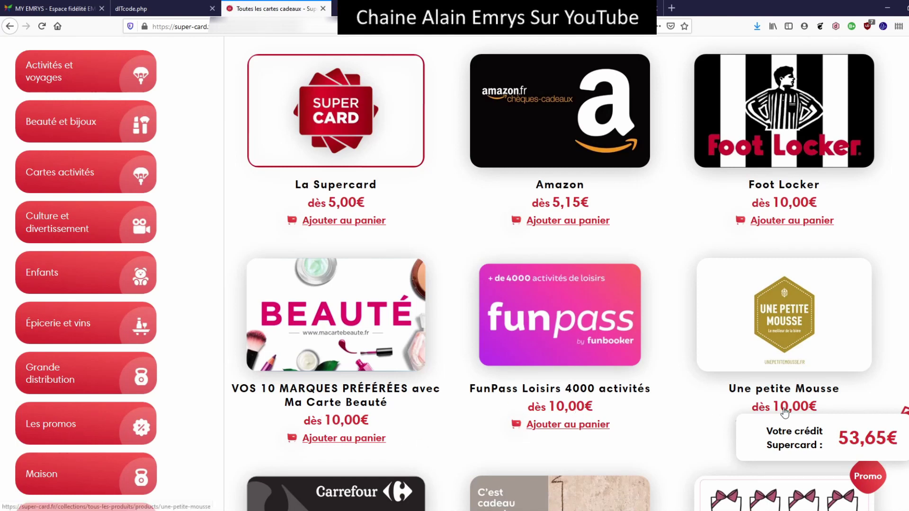
scroll(408, 448, "down", 4)
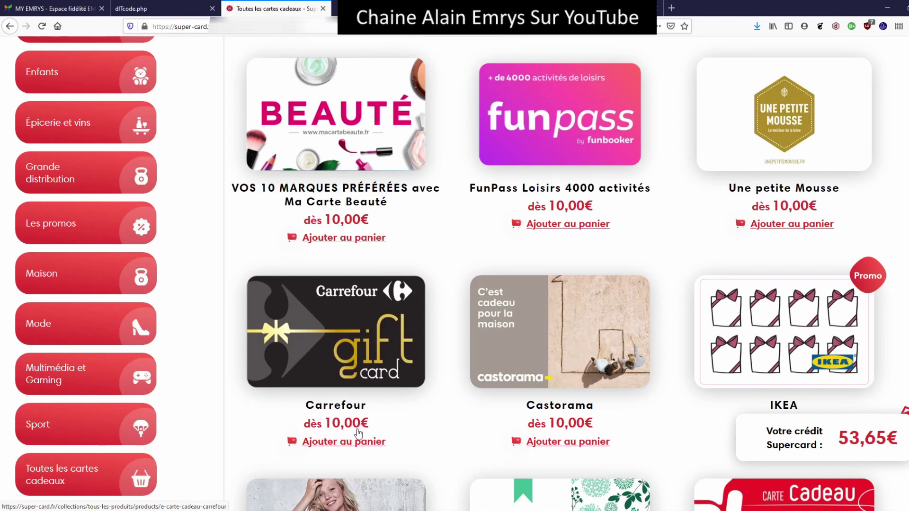
scroll(463, 410, "up", 4)
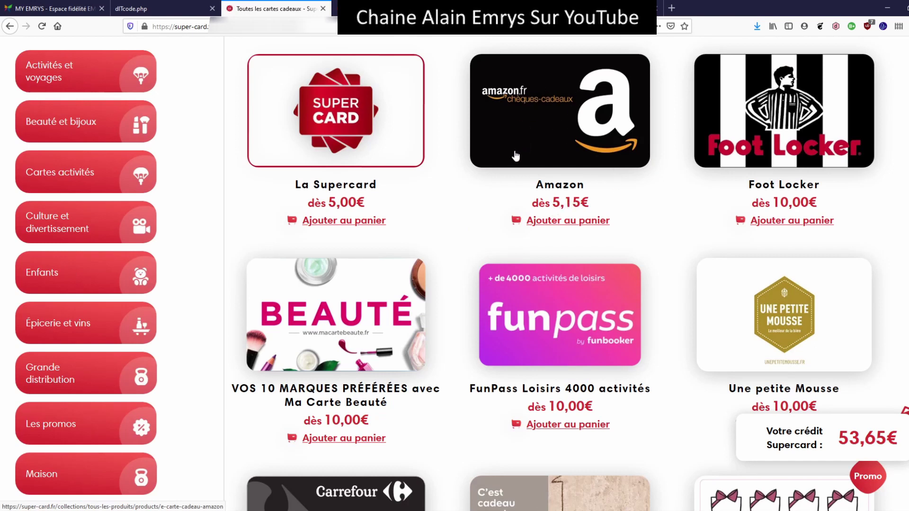
left_click(549, 145)
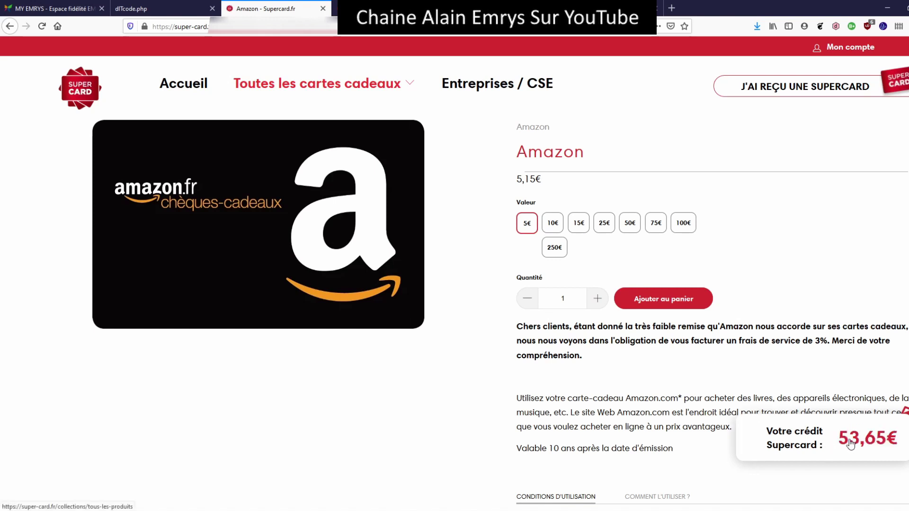
Add one 25 € Amazon gift card to the cart and validate the cart with the conditions accepted
left_click(602, 224)
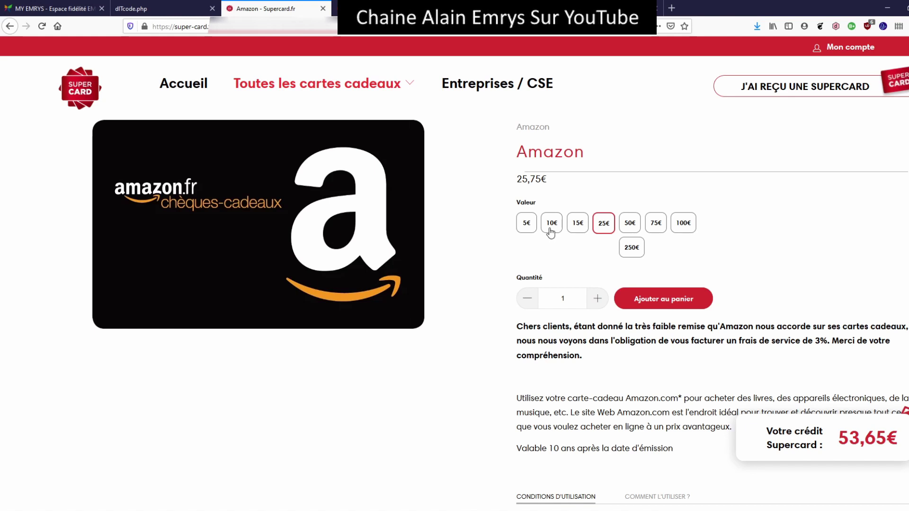
left_click(664, 299)
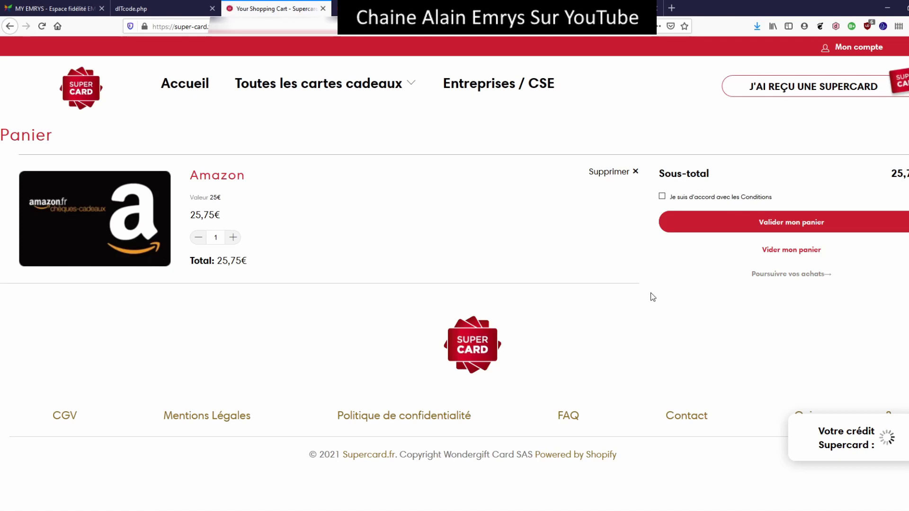
left_click(661, 197)
left_click(784, 228)
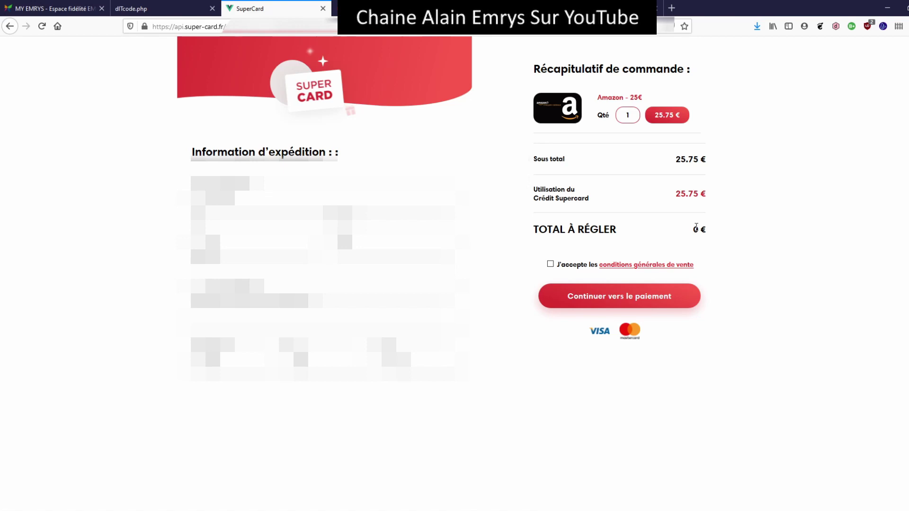
Accept the general terms of sale, complete the order with the Supercard credit and access the validated order
left_click(550, 264)
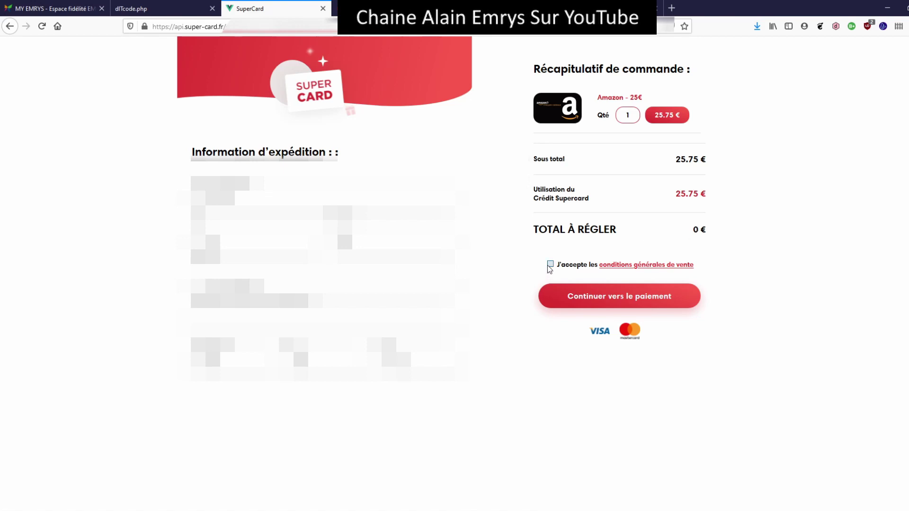
left_click(631, 305)
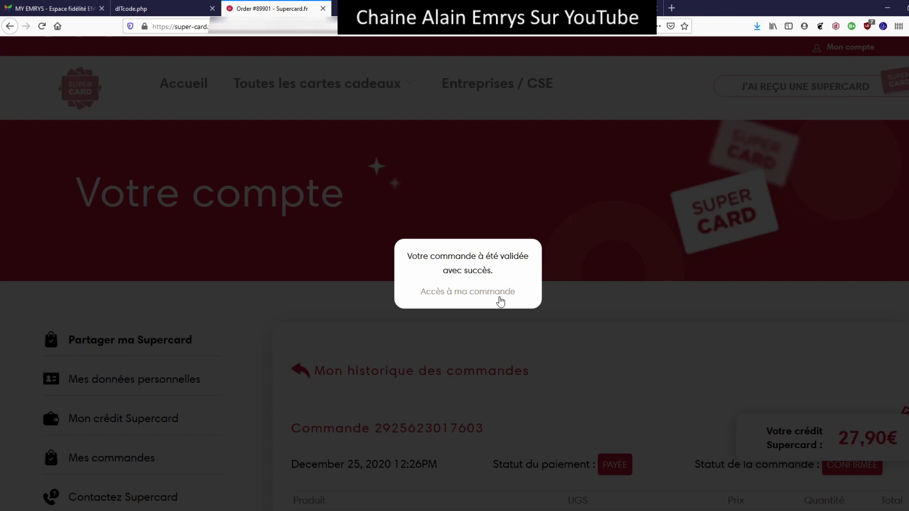
left_click(505, 297)
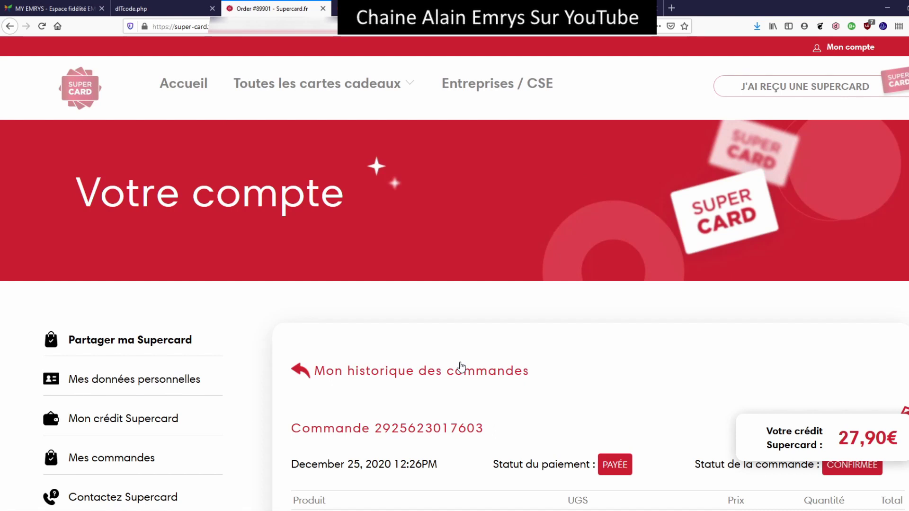
In Gmail, obtain the Amazon gift card from the Supercard arrival e-mail and copy its gift code
left_click(492, 8)
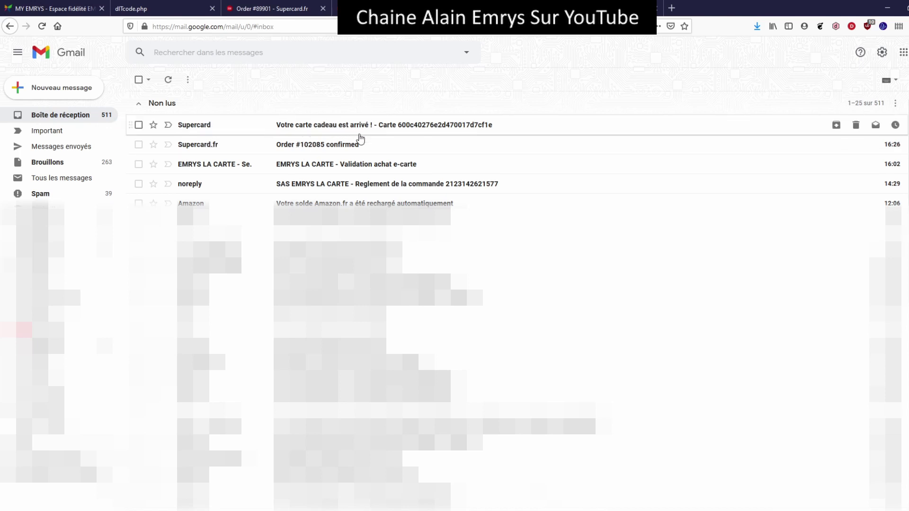
left_click(392, 131)
scroll(410, 254, "down", 3)
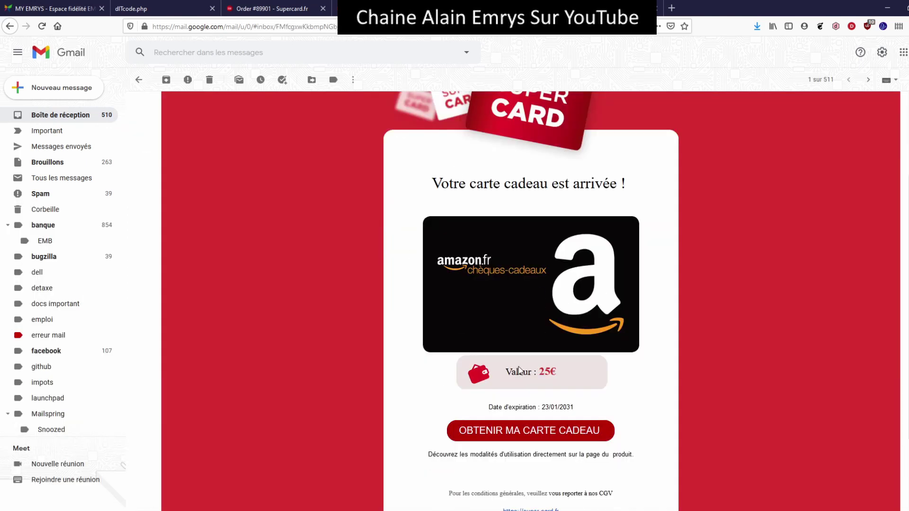
left_click(527, 432)
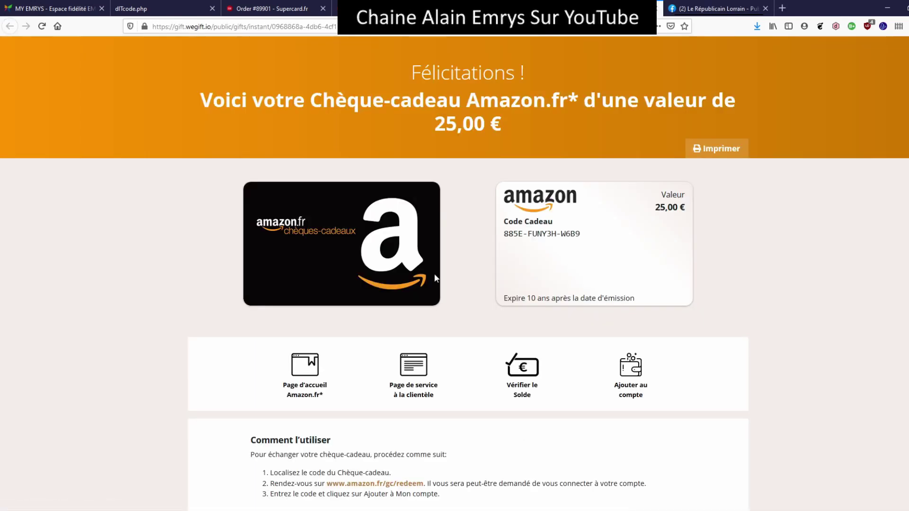
left_click(515, 235)
key("ctrl+c")
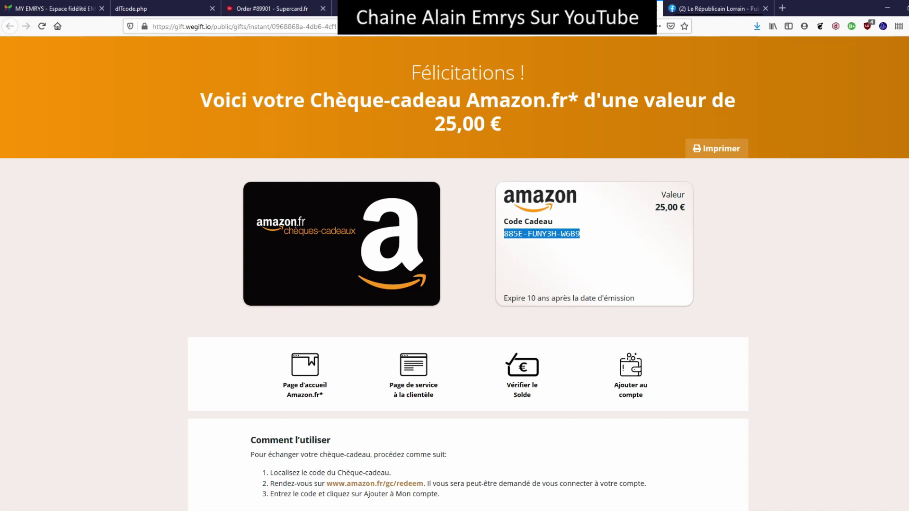
Switch to Amazon.fr and open the form for adding a gift card from the account's gift card balance page
left_click(497, 9)
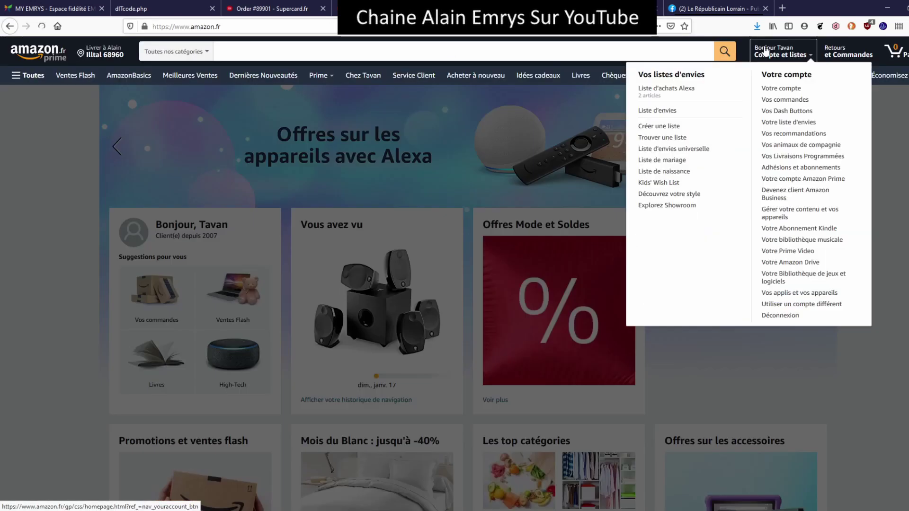
left_click(766, 51)
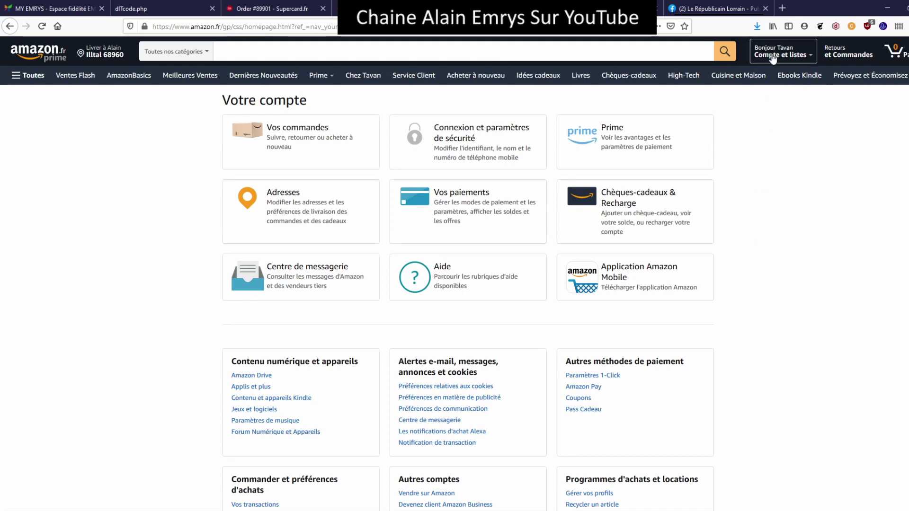
mouse_move(769, 58)
left_click(617, 202)
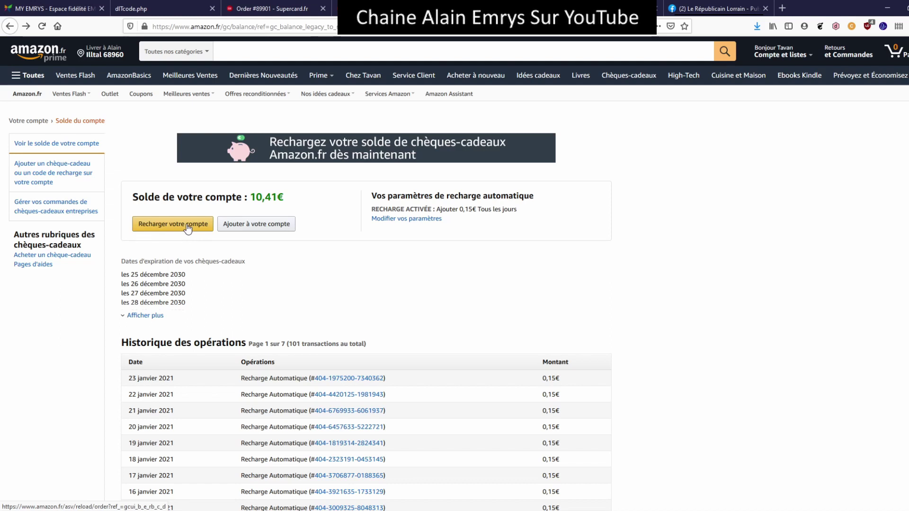
left_click(264, 230)
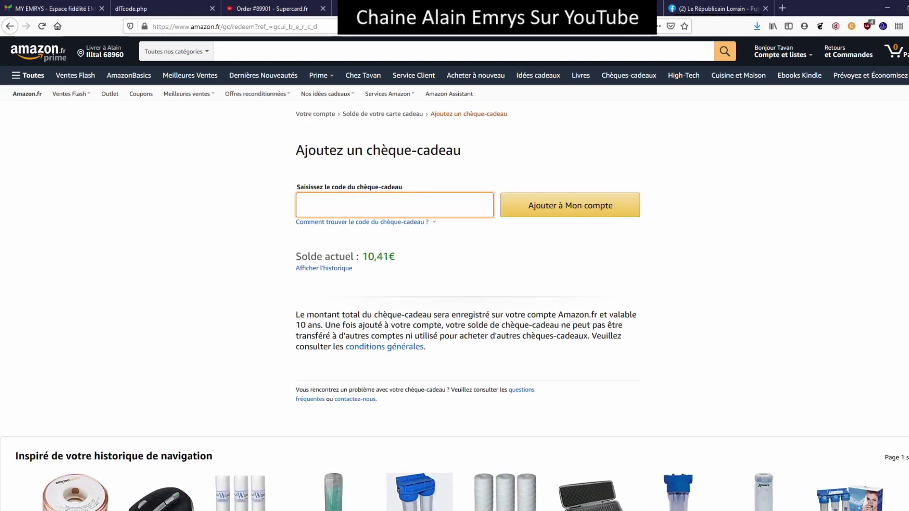
Paste the copied gift code into the gift card code field and add it to the Amazon account
left_click(600, 9)
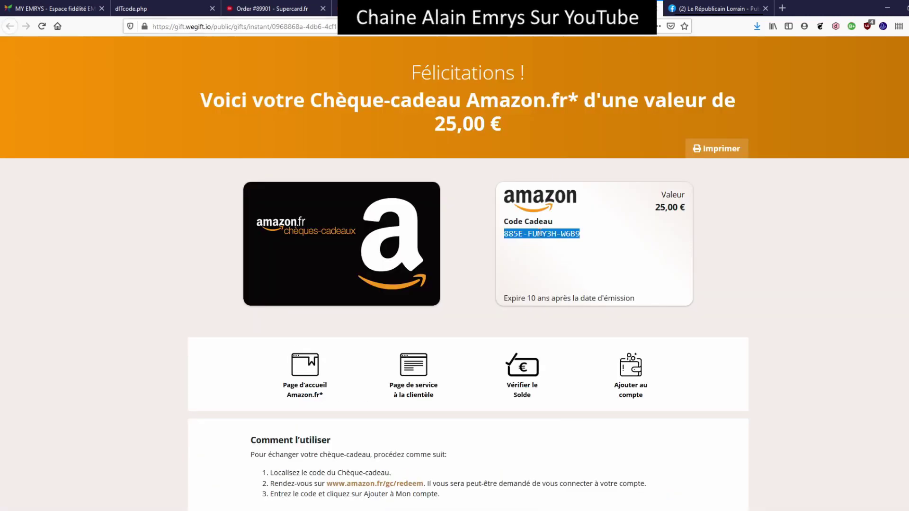
left_click(496, 8)
left_click(393, 212)
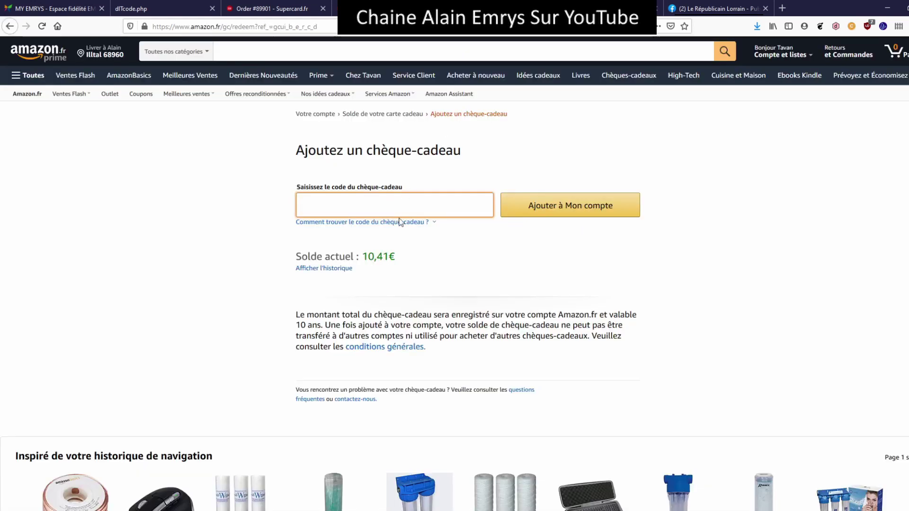
key("ctrl+v")
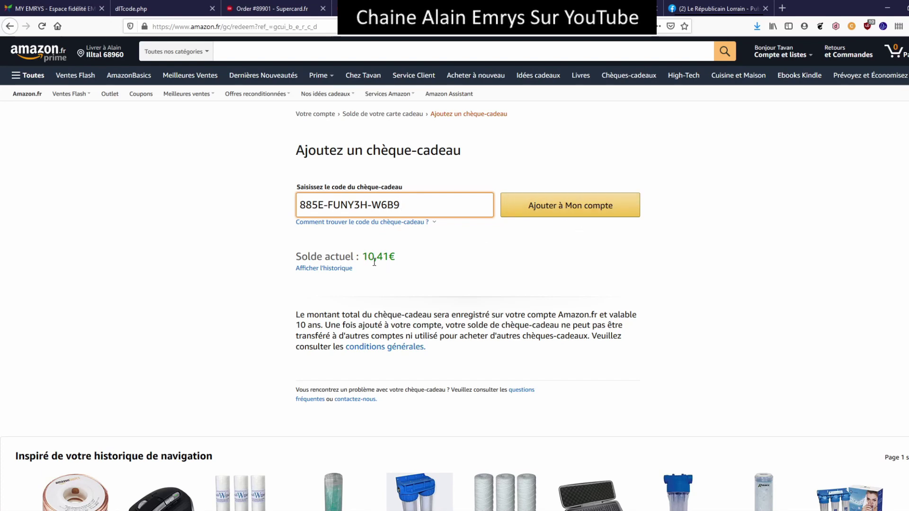
left_click(557, 214)
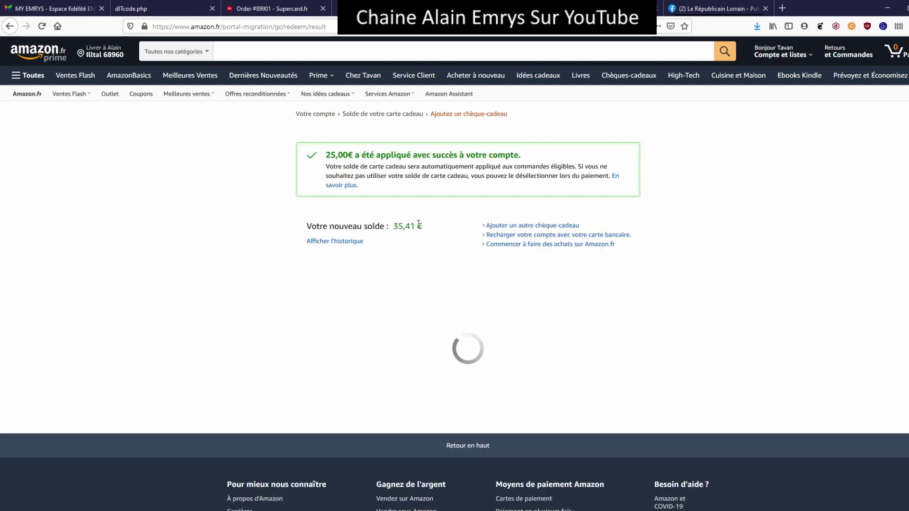